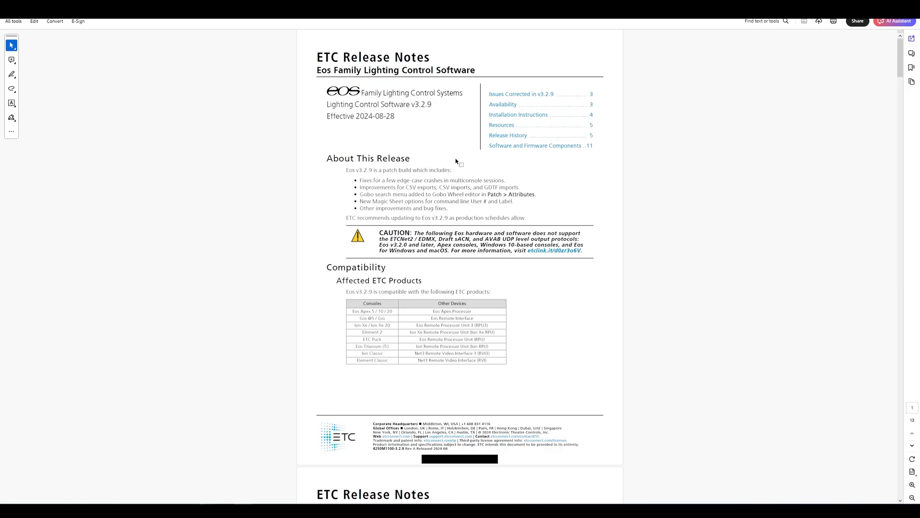
Step: Scroll the Eos v3.2.9 release notes down to page 4's Installation Instructions
scroll(493, 317, down, 5)
scroll(493, 318, down, 15)
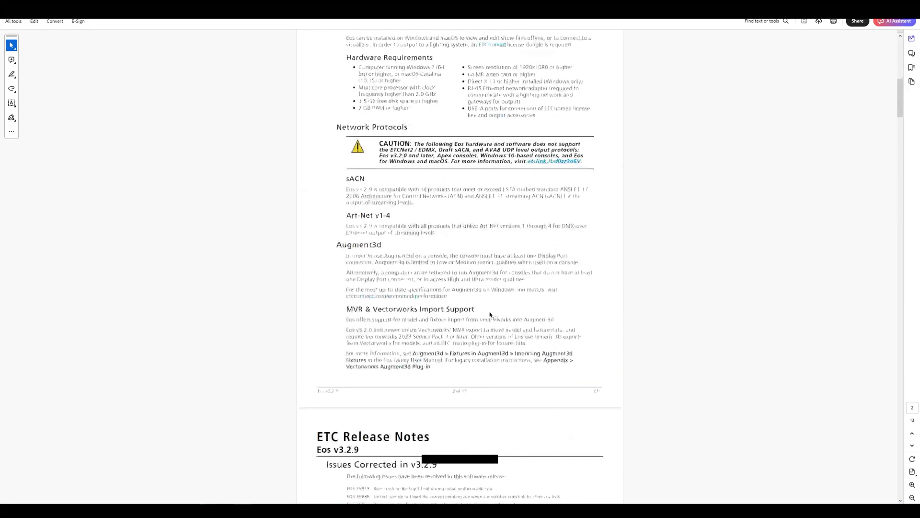
scroll(492, 312, down, 11)
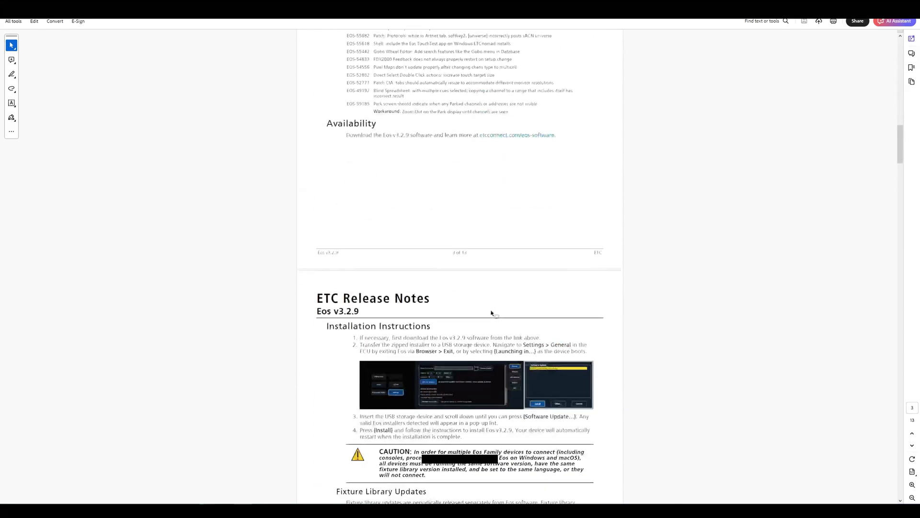
Step: Follow the fixture-library-hub.etcconnect.com link in the Fixture Library Updates paragraph
drag(901, 168, 901, 178)
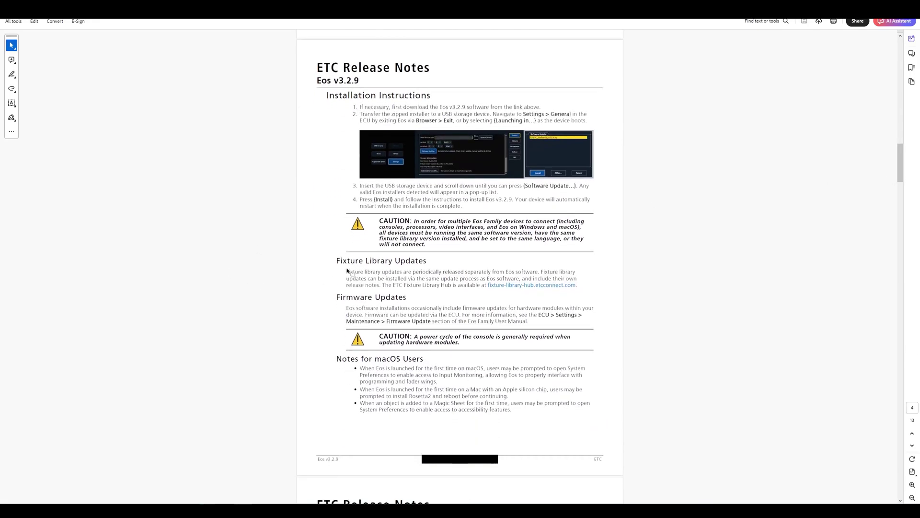
drag(337, 260, 578, 287)
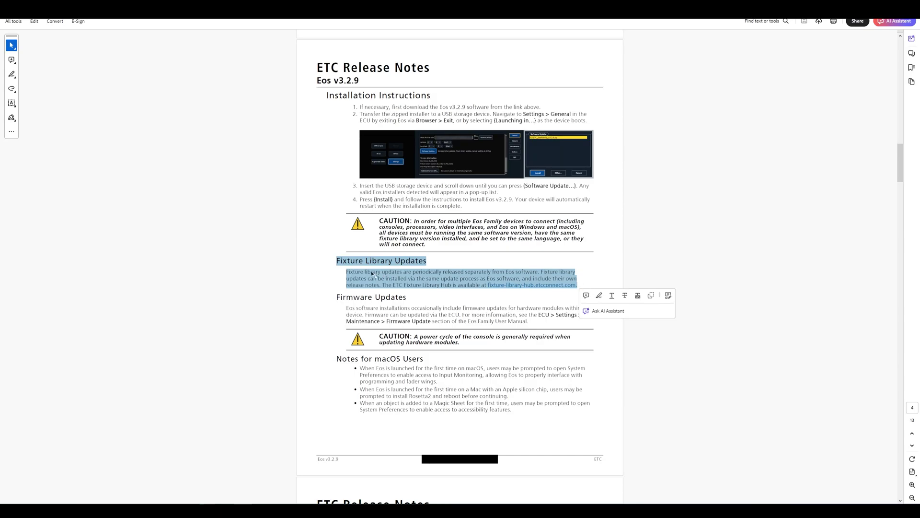
click(409, 272)
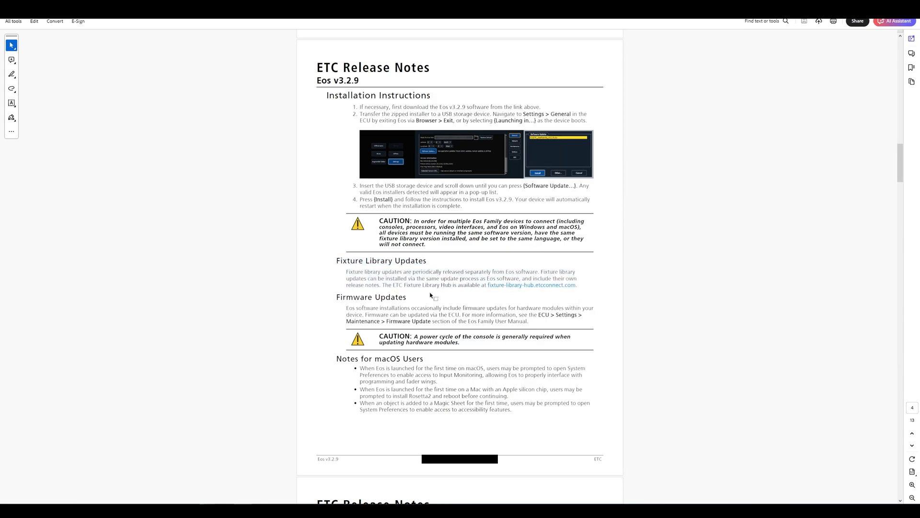
click(541, 287)
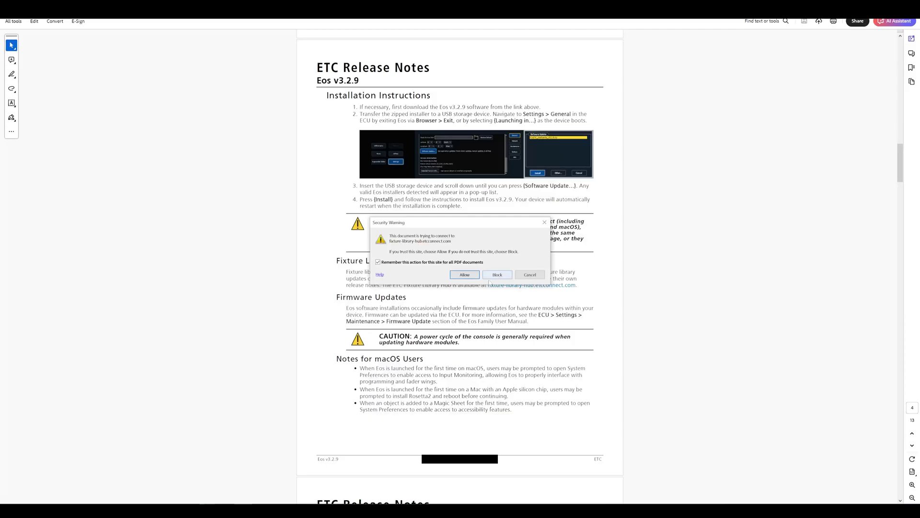
Step: Allow the hub connection and download the full Eos v3 fixture library 3.2.8.15 zip
click(459, 275)
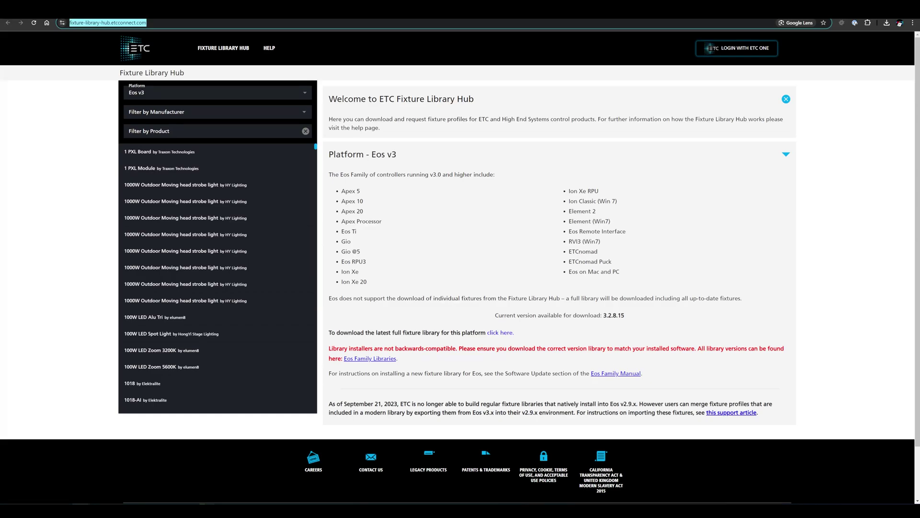
drag(329, 332, 471, 333)
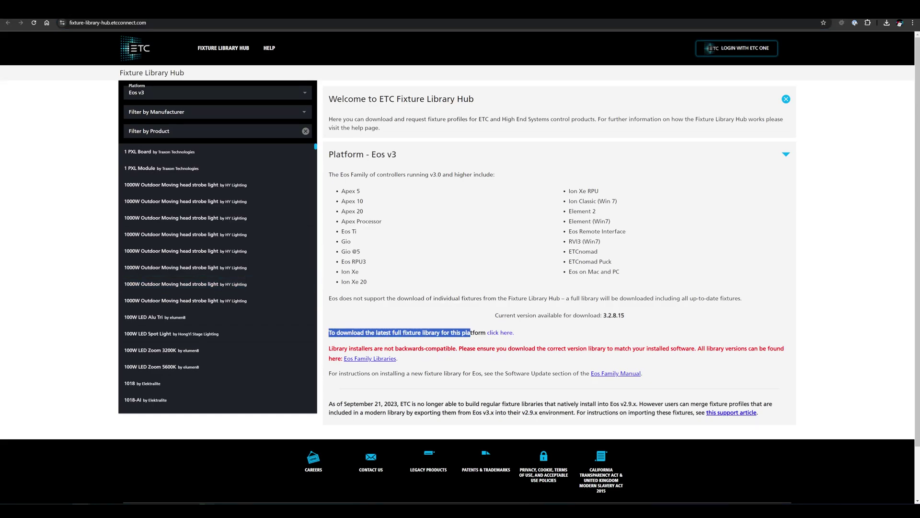
click(501, 334)
click(520, 246)
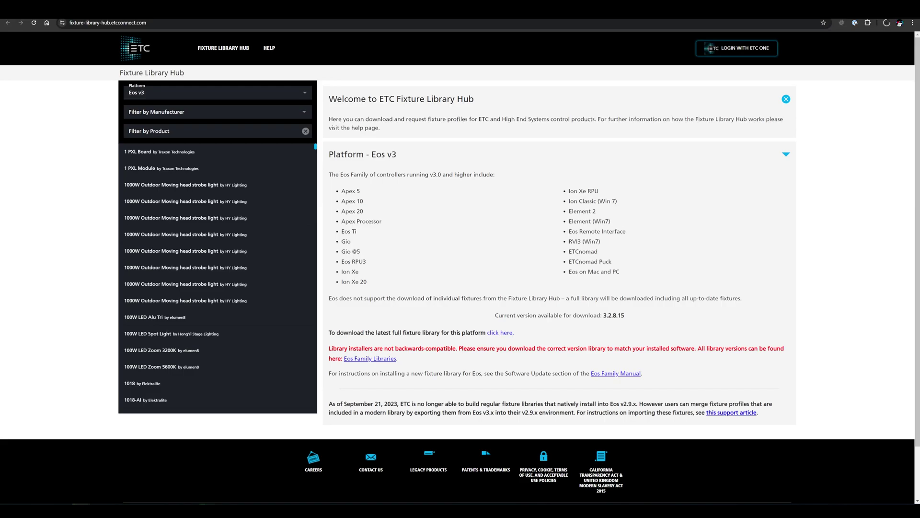
click(168, 22)
Step: Search Google for 'etc eos home' and open the 'Welcome to the Eos [Home]' result
text(google.com)
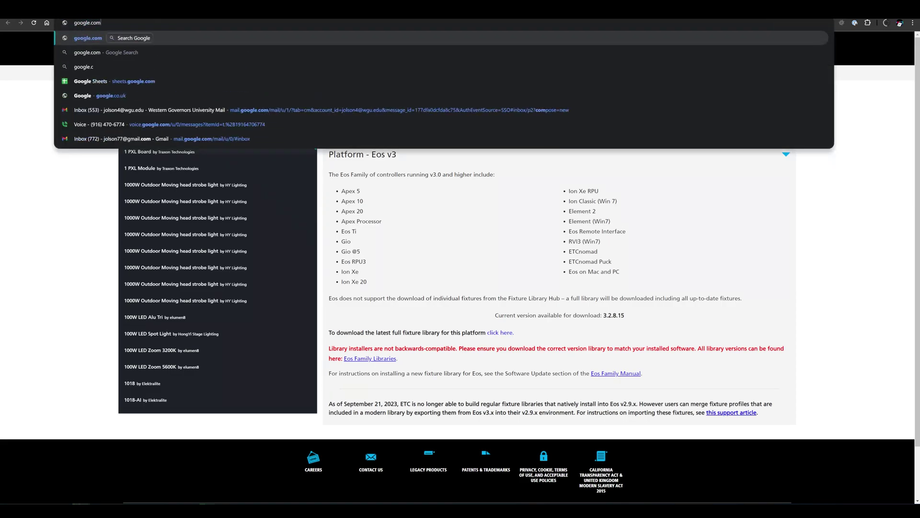
key(Return)
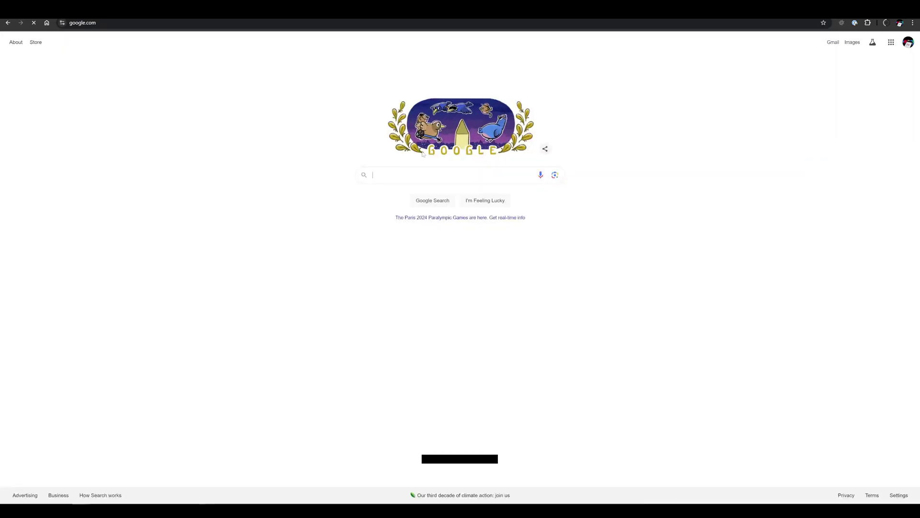
text(etc )
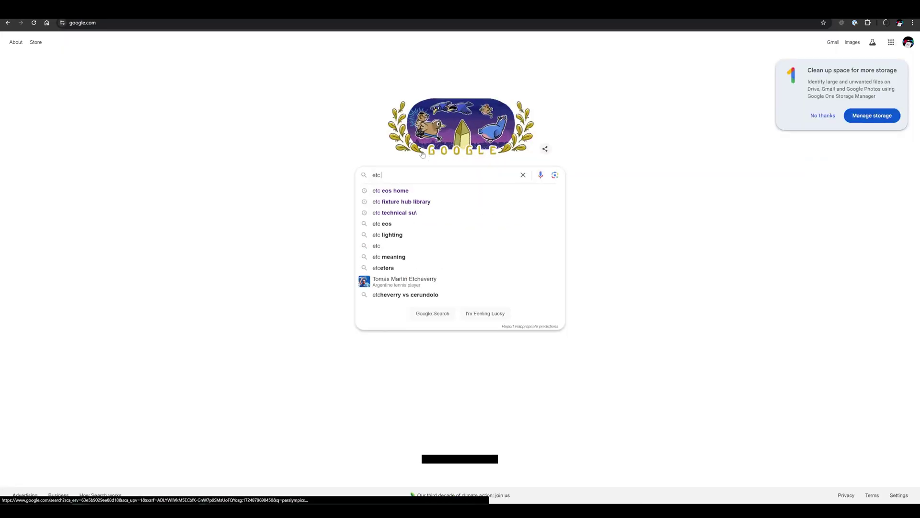
text(eos home)
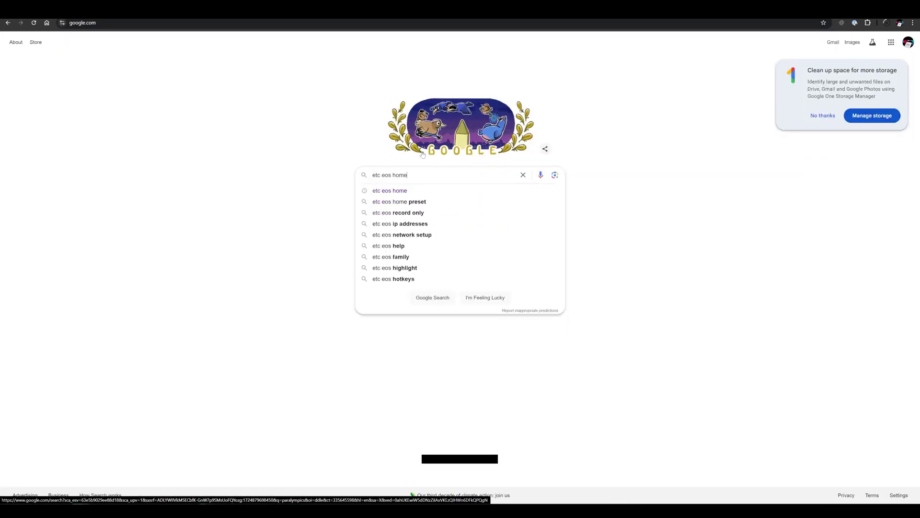
key(Return)
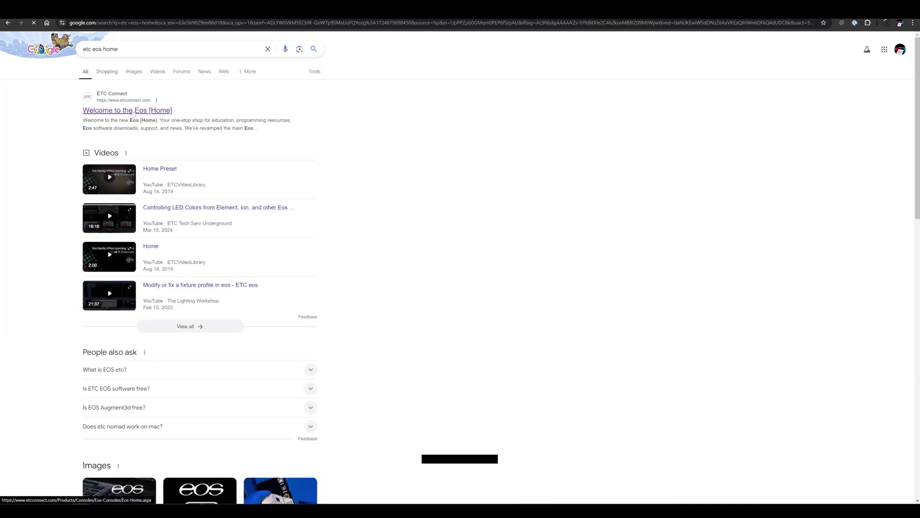
click(133, 111)
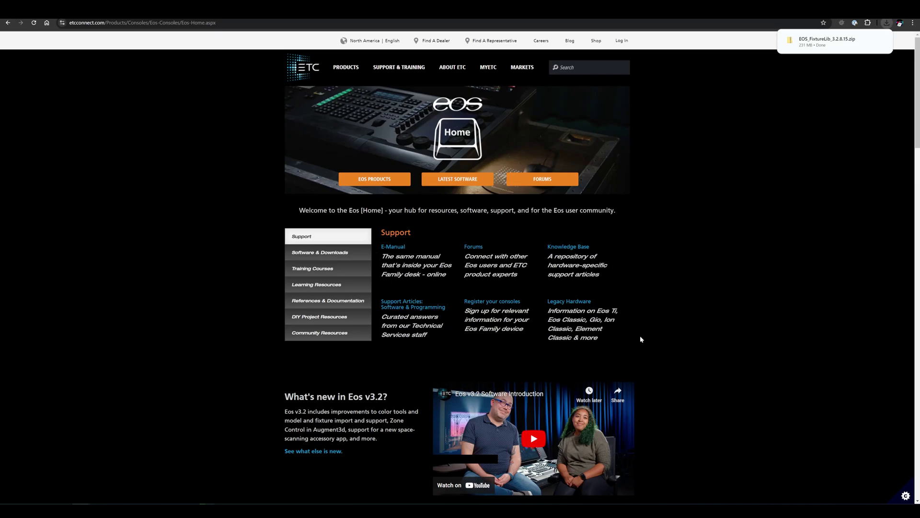
Step: Go to Current Eos Software & Libraries and open the 3.2.8 b15 patch information PDF
click(318, 253)
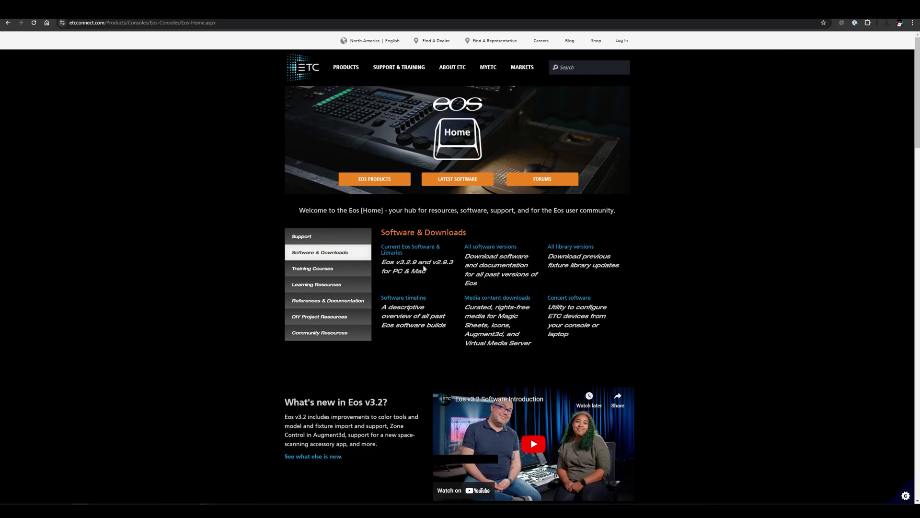
click(395, 256)
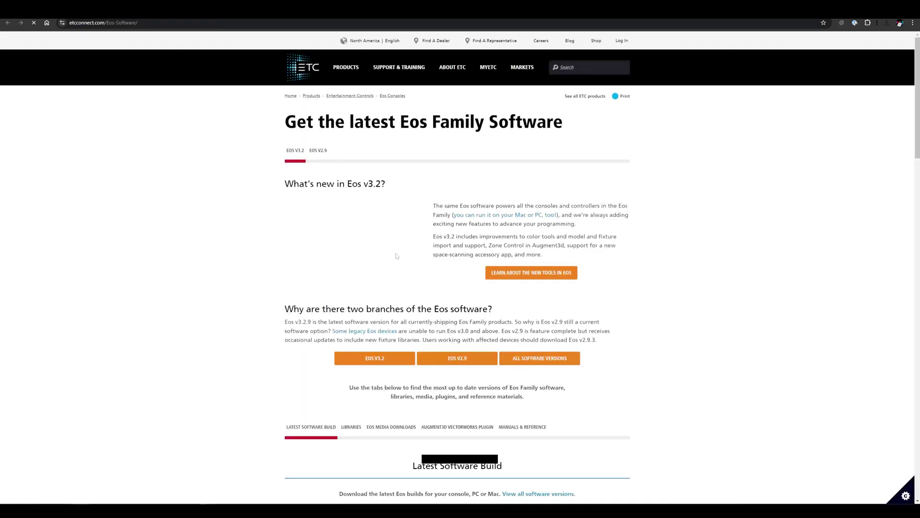
scroll(277, 269, down, 5)
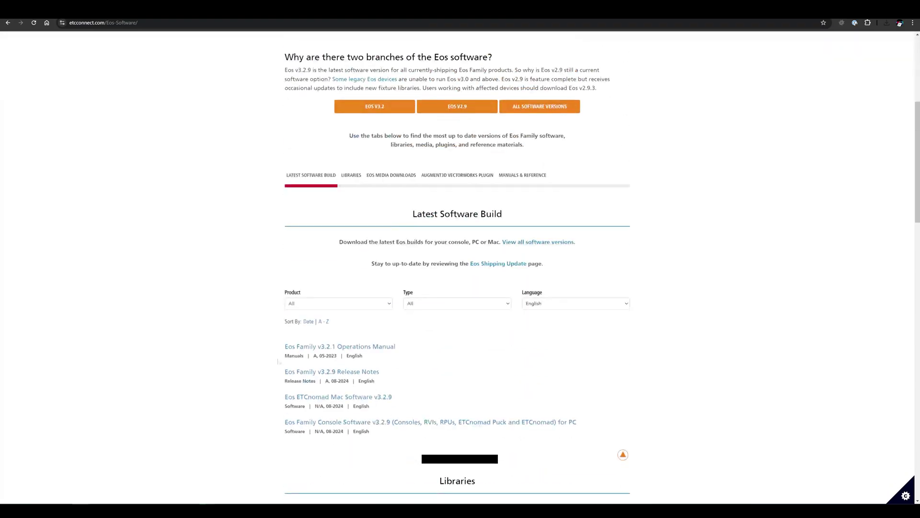
click(356, 179)
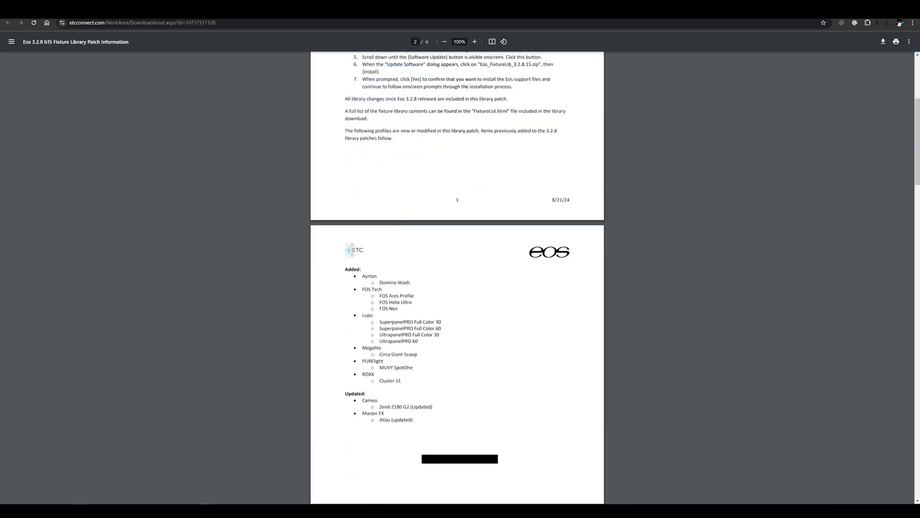
Step: Scroll through the patch PDF to the Previously Added to Eos v3.2.8 section
scroll(458, 278, up, 4)
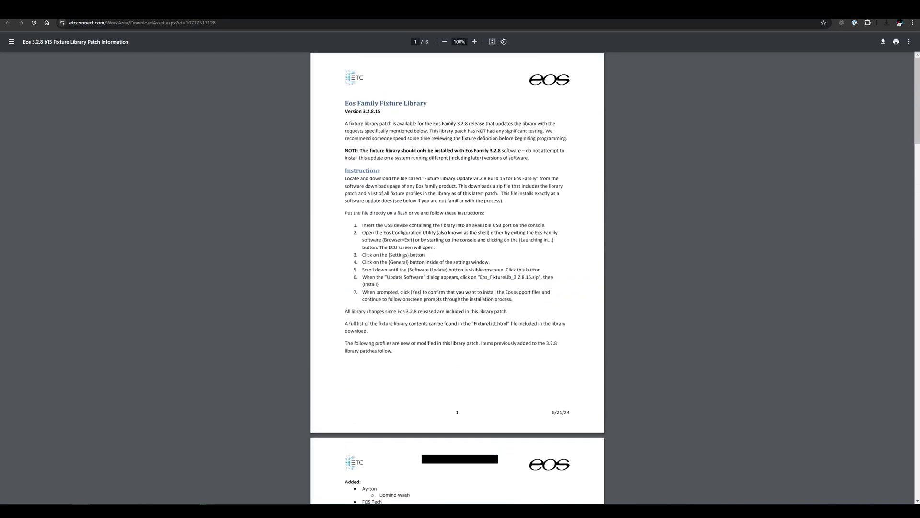
scroll(455, 376, down, 6)
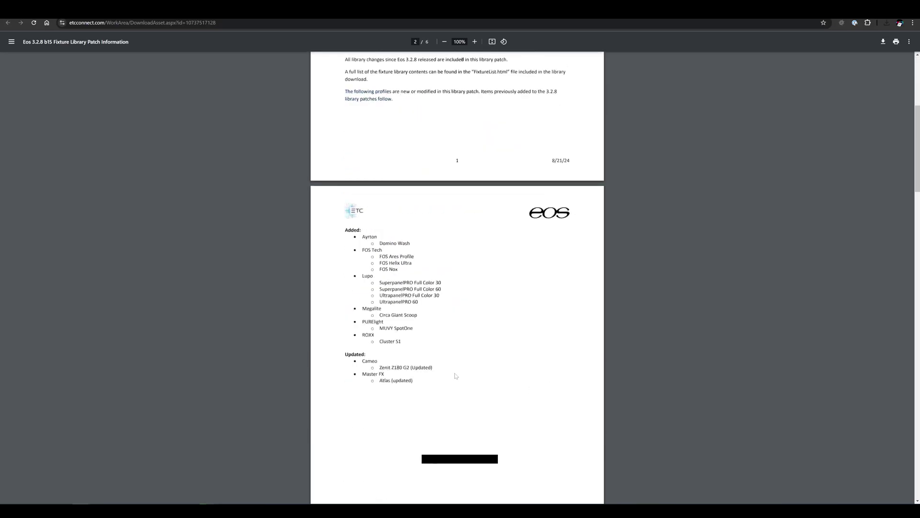
scroll(455, 375, down, 2)
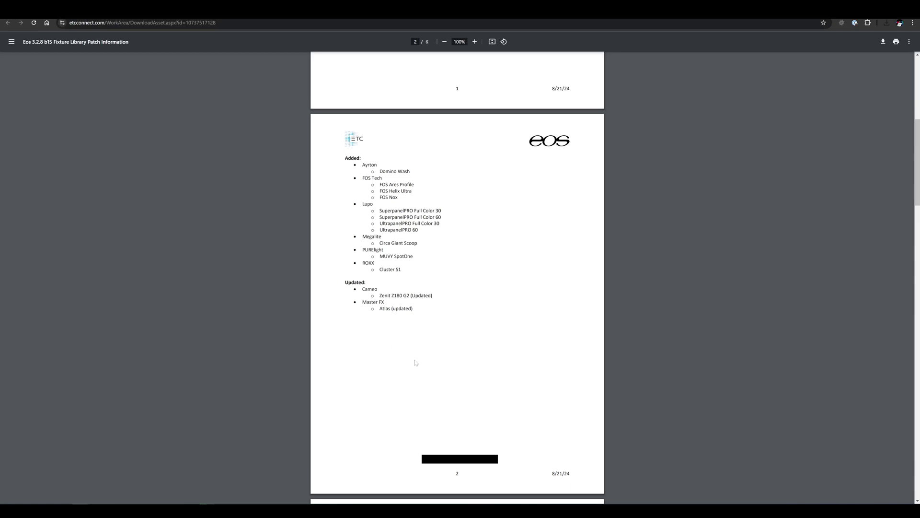
scroll(416, 363, down, 6)
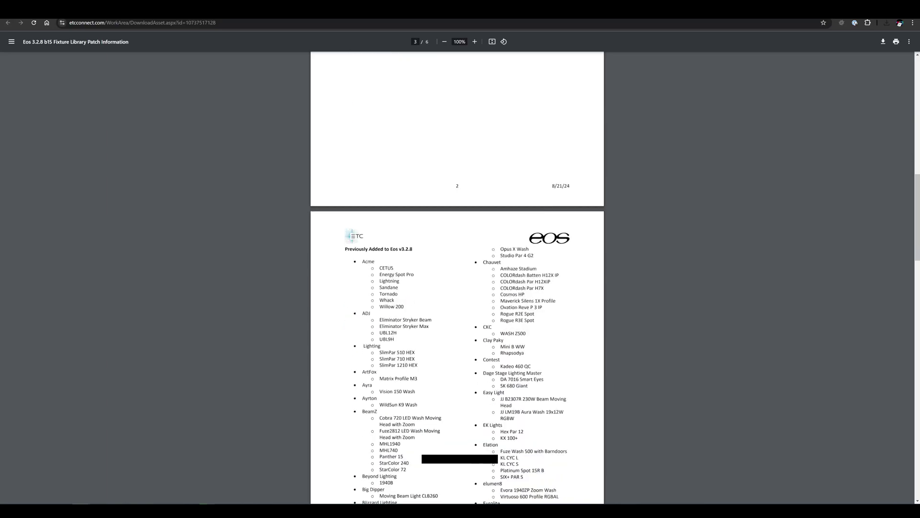
drag(345, 249, 412, 249)
click(434, 283)
Step: Return to page 1 and highlight the seven-step installation instructions
scroll(448, 306, down, 13)
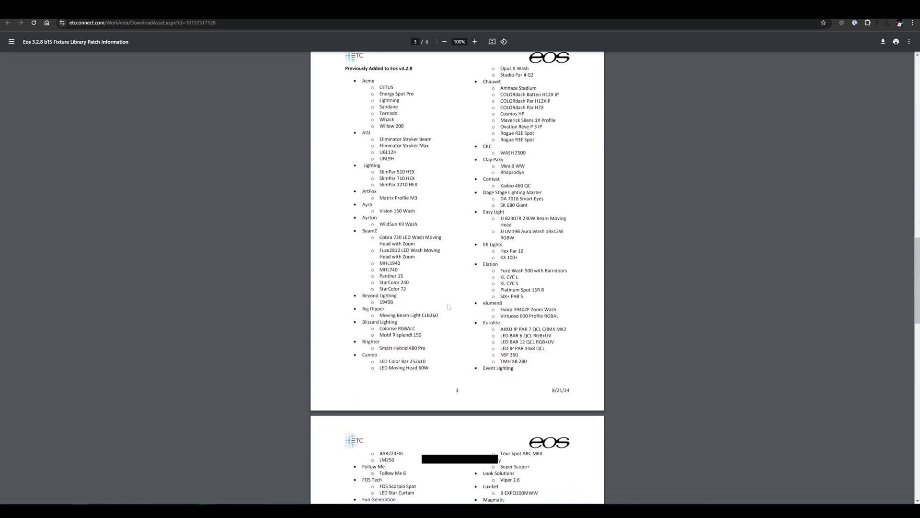
scroll(446, 314, down, 6)
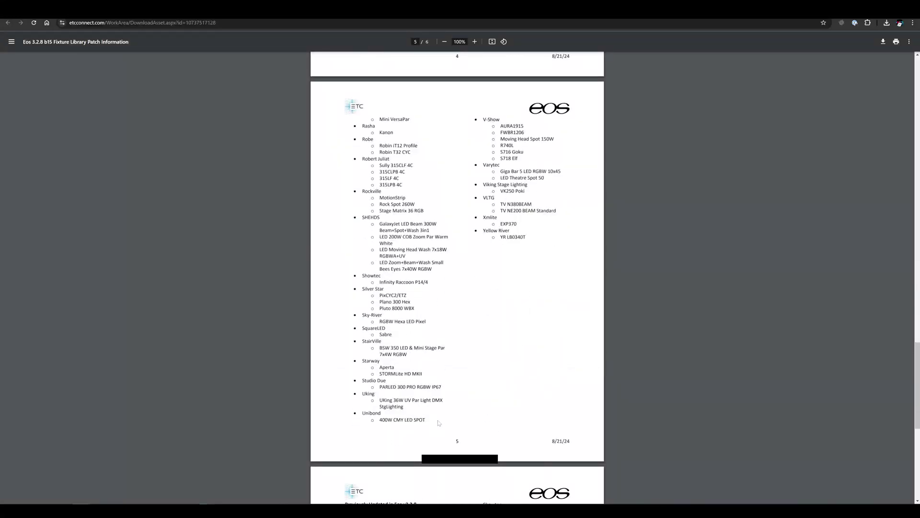
scroll(438, 422, up, 5)
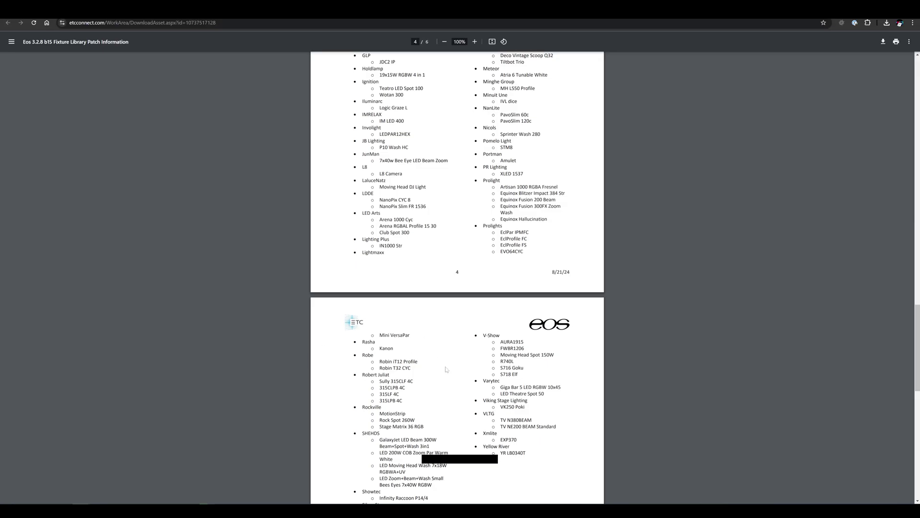
scroll(459, 200, up, 15)
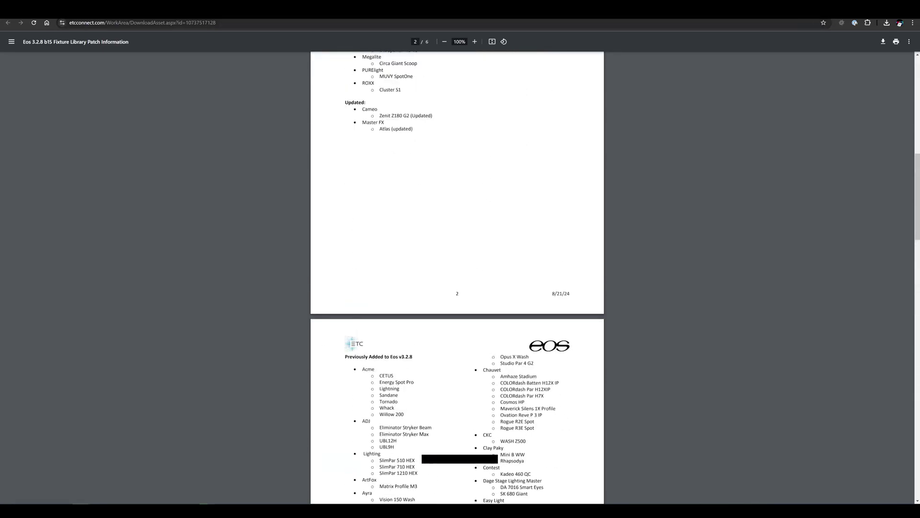
scroll(458, 201, up, 10)
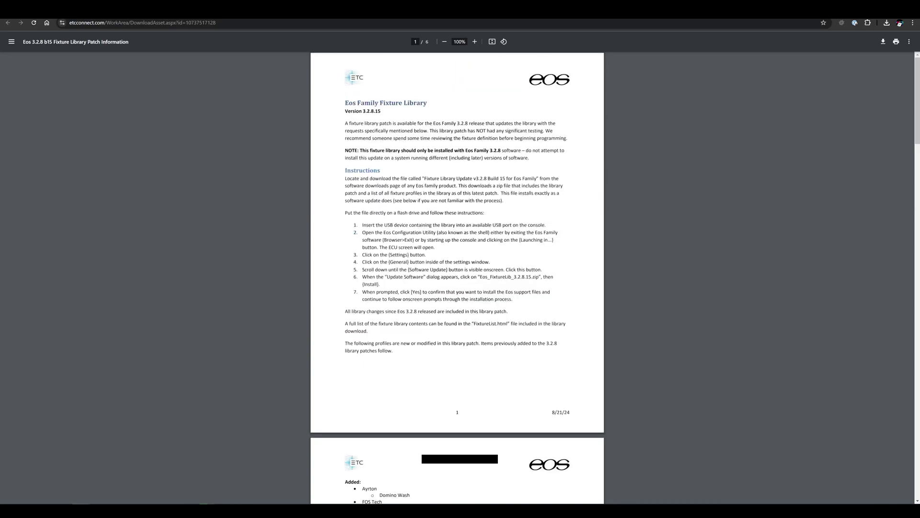
drag(345, 213, 508, 311)
click(508, 311)
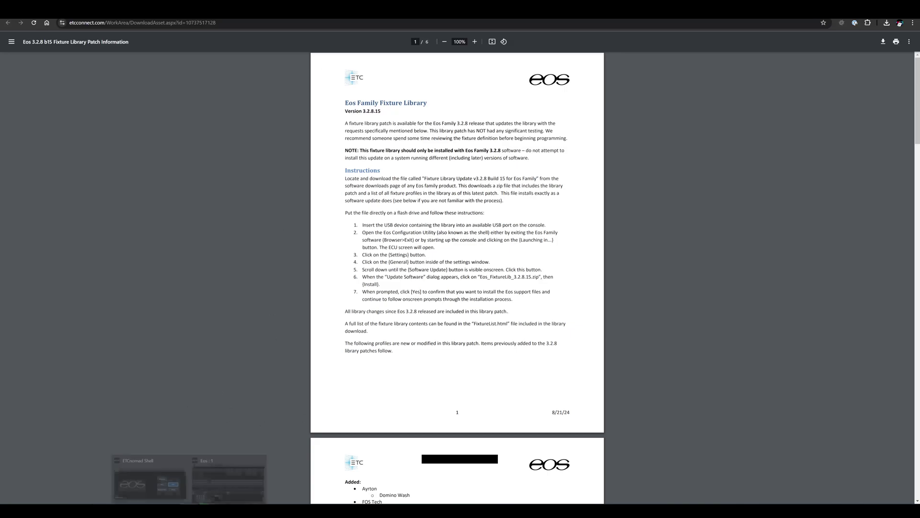
Step: Quit the running Eos console and confirm with OK
click(209, 479)
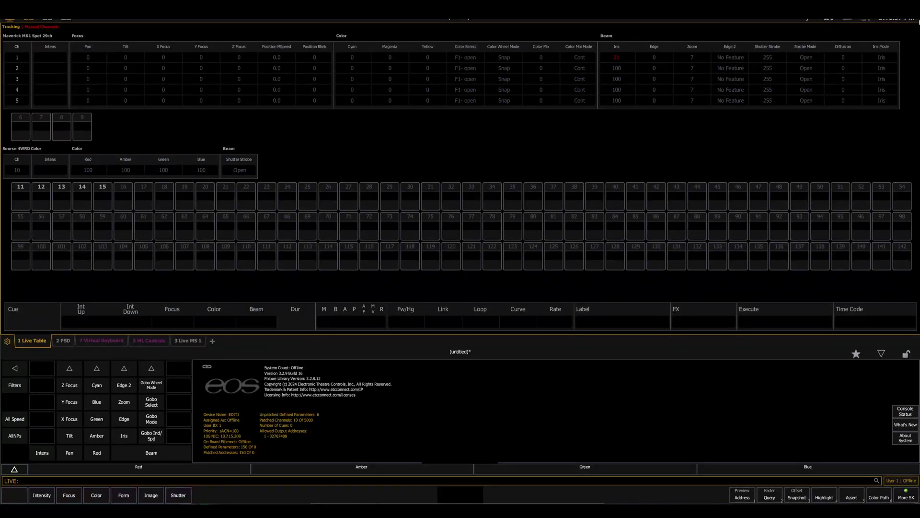
key(alt+F4)
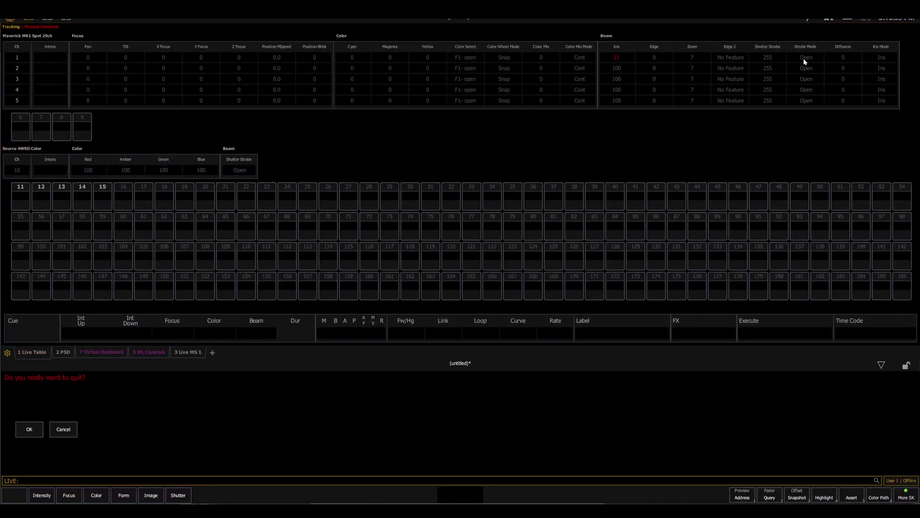
click(37, 429)
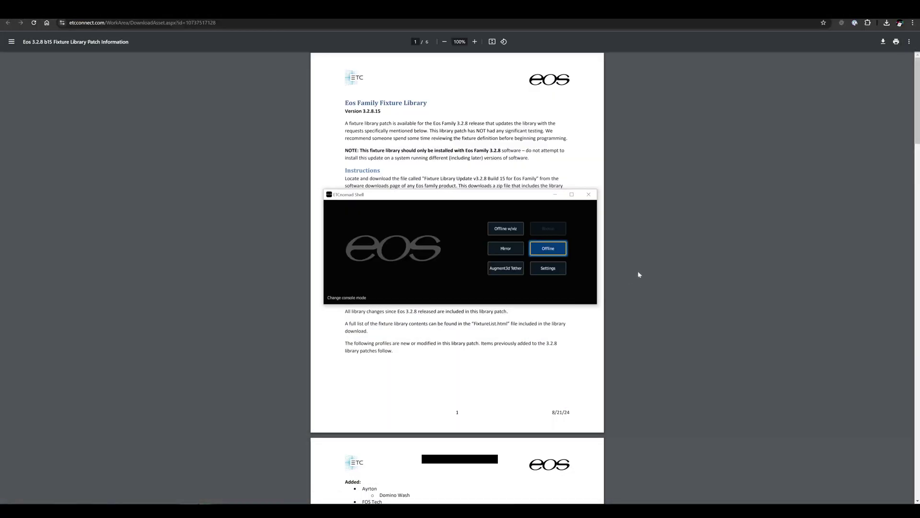
Step: Open the Shell's General settings down to Version Information, showing library 3.2.8.12
click(559, 271)
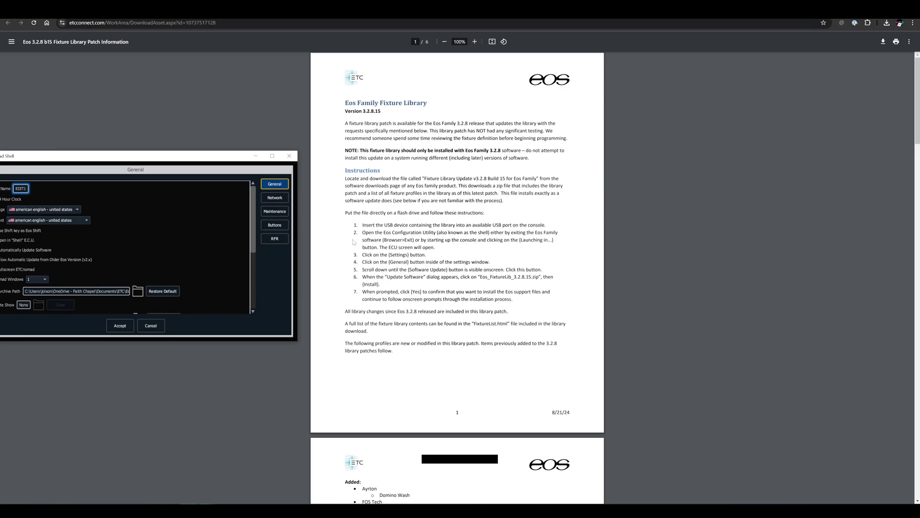
drag(213, 162, 245, 138)
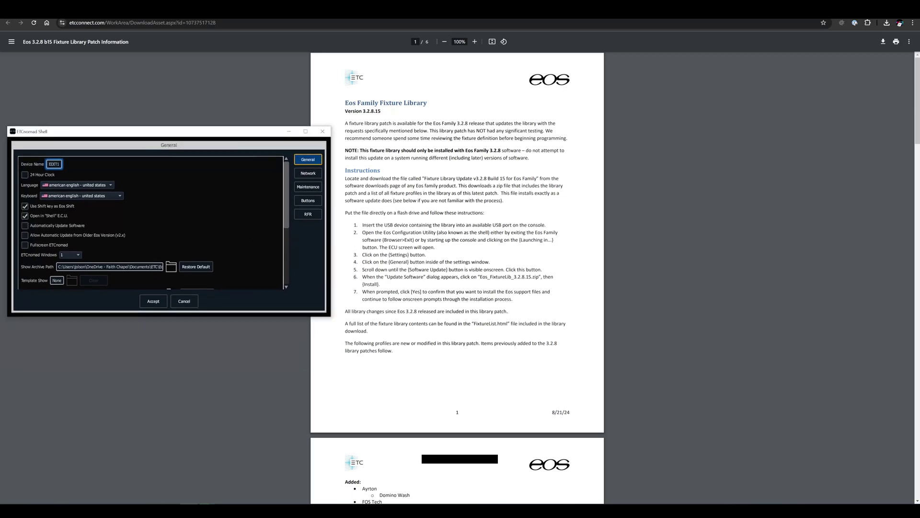
drag(286, 211, 281, 272)
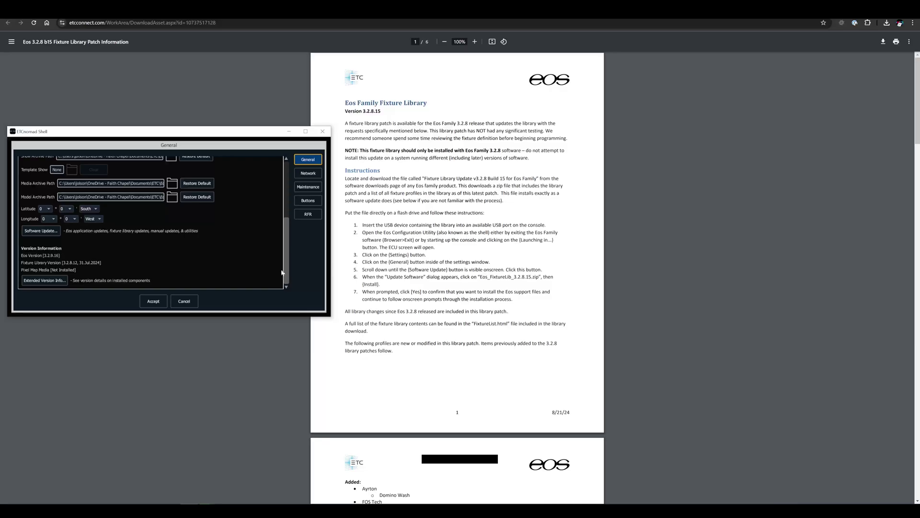
Step: Choose EOS_FixtureLib_3.2.8.15.zip from Downloads as the software update installer
click(29, 232)
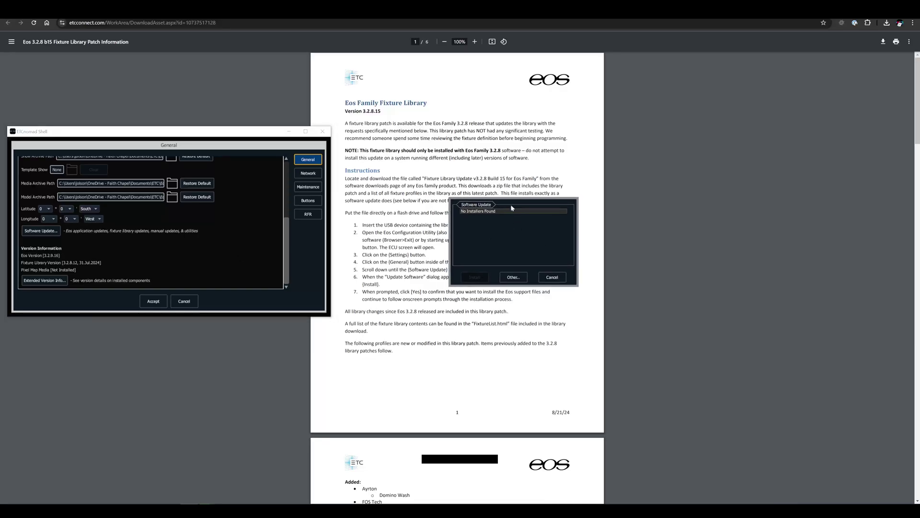
drag(497, 205, 597, 182)
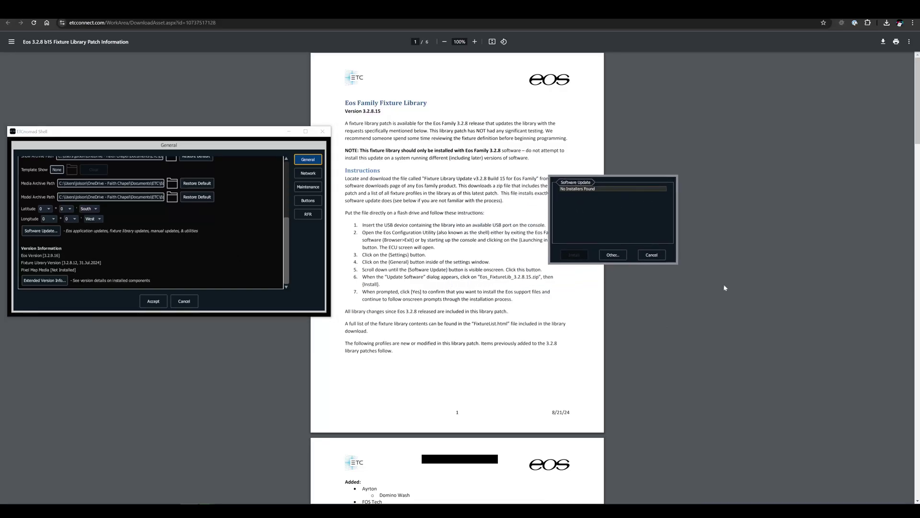
click(614, 256)
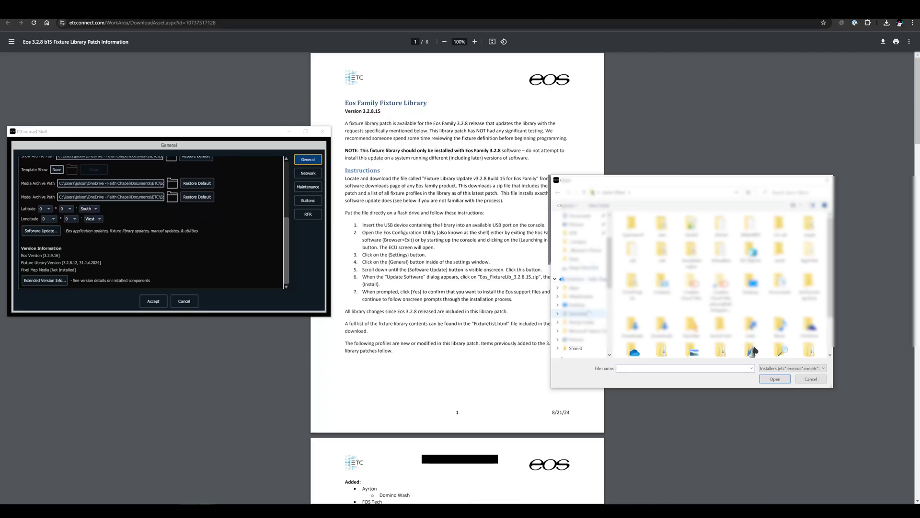
click(579, 315)
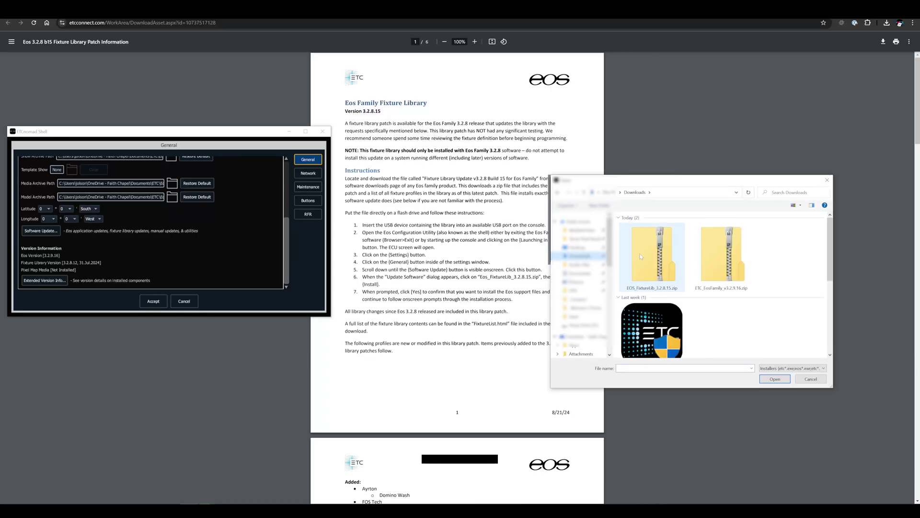
click(655, 255)
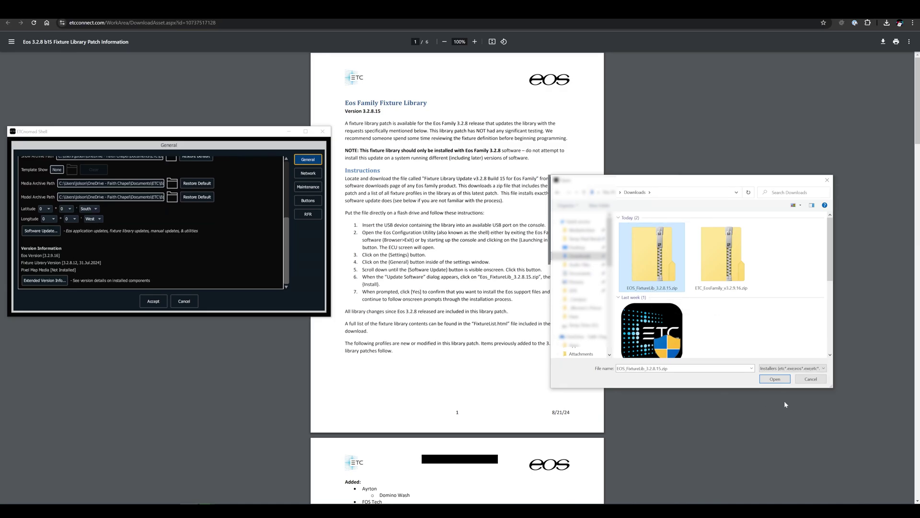
click(775, 379)
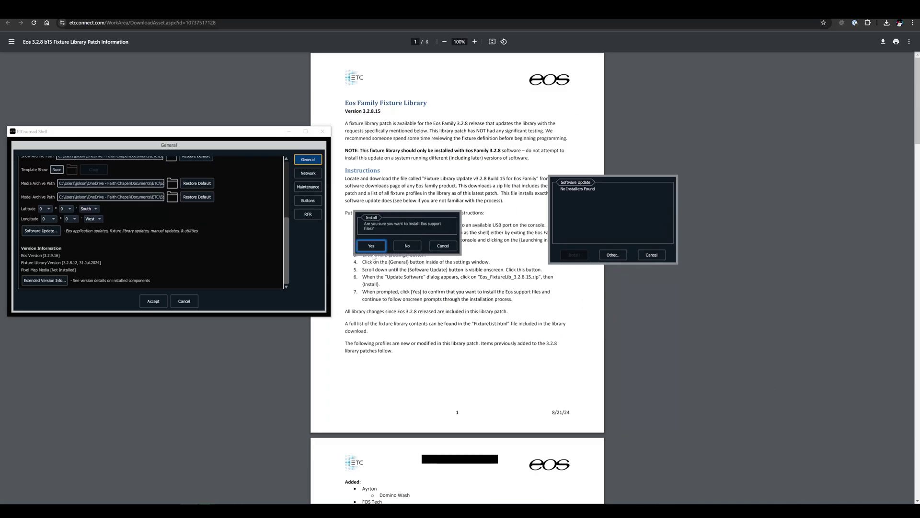
Step: Confirm the support-file install, close the extraction report, and accept the General settings
click(371, 246)
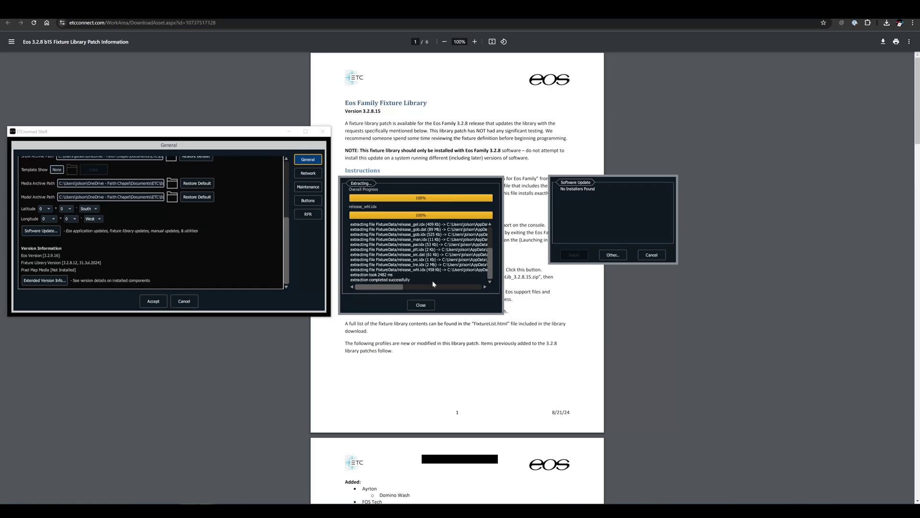
click(421, 305)
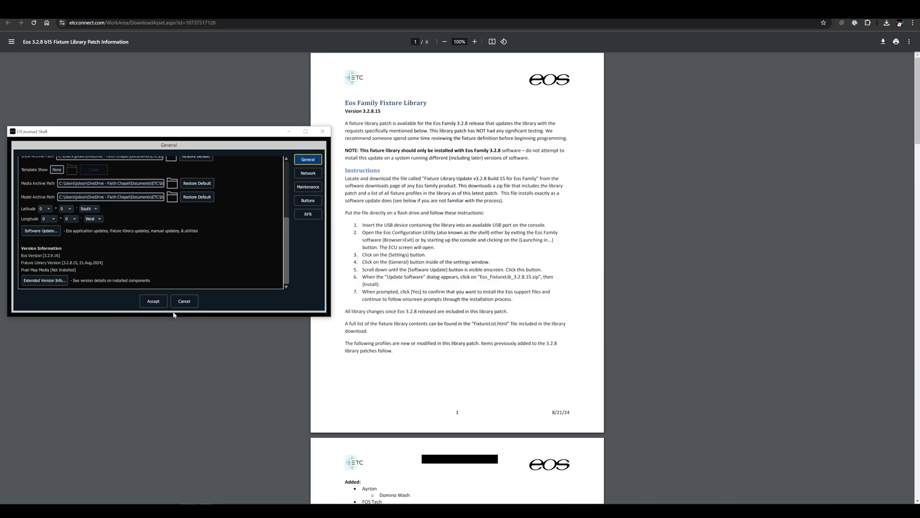
click(161, 303)
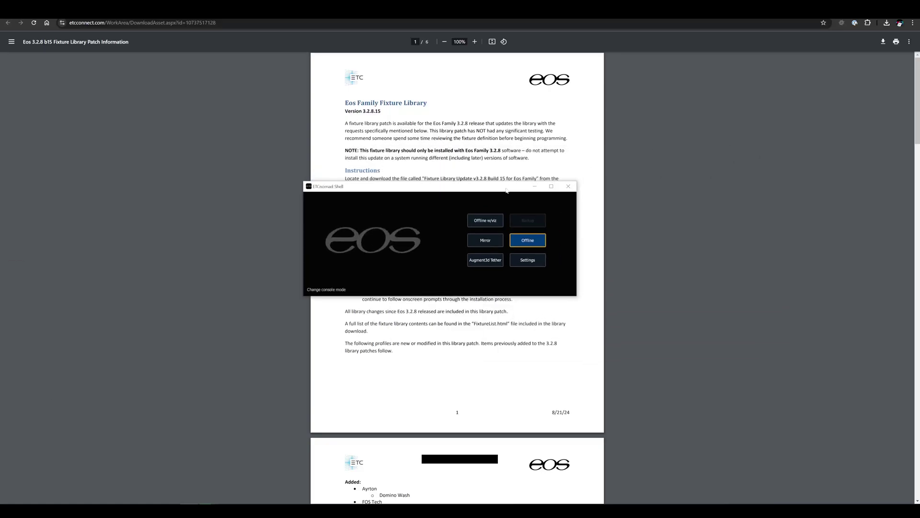
Step: Relaunch the console in Offline mode and toggle the on-screen keypad
click(532, 243)
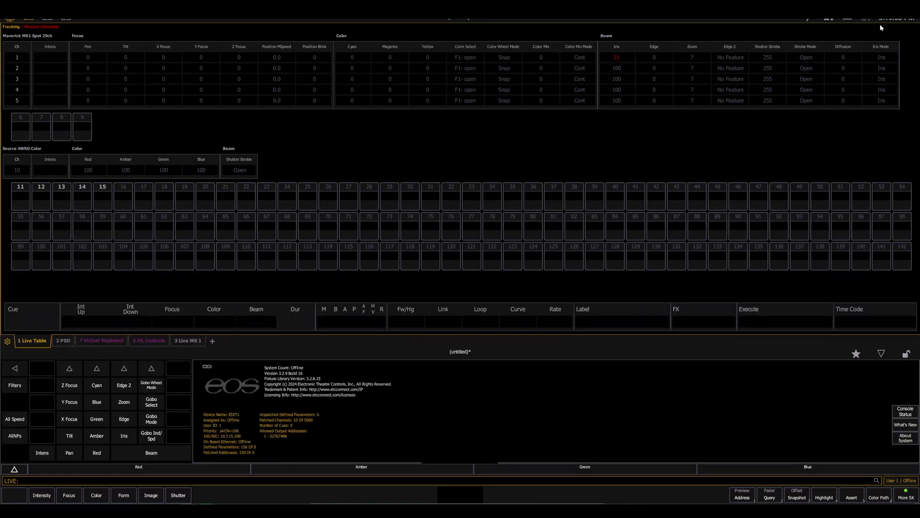
click(867, 18)
click(866, 18)
click(866, 18)
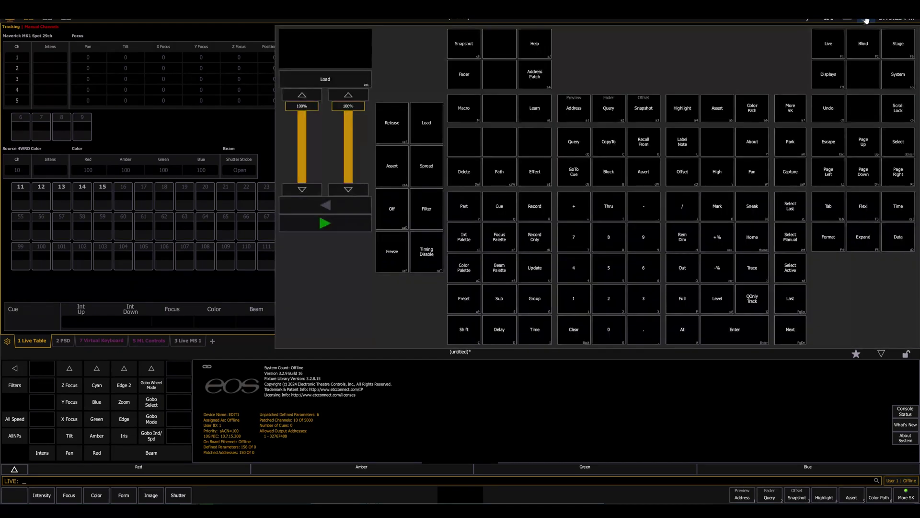
click(761, 150)
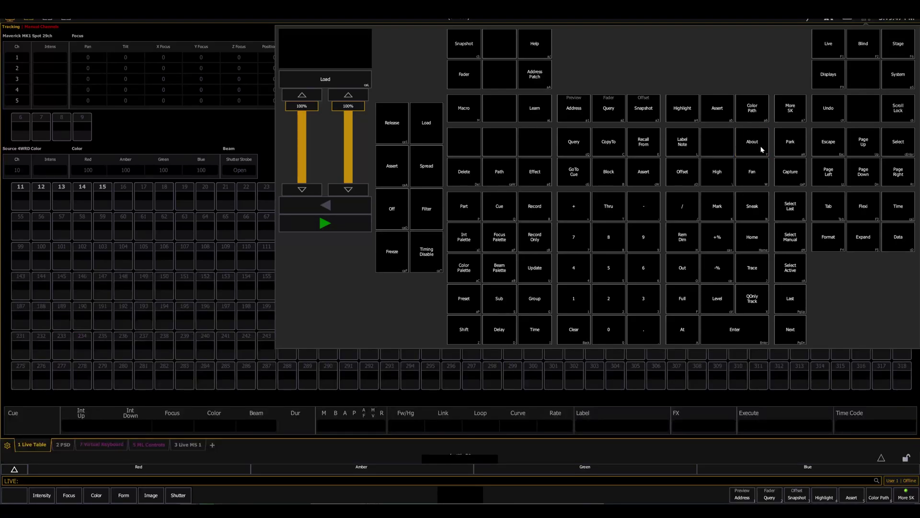
click(762, 150)
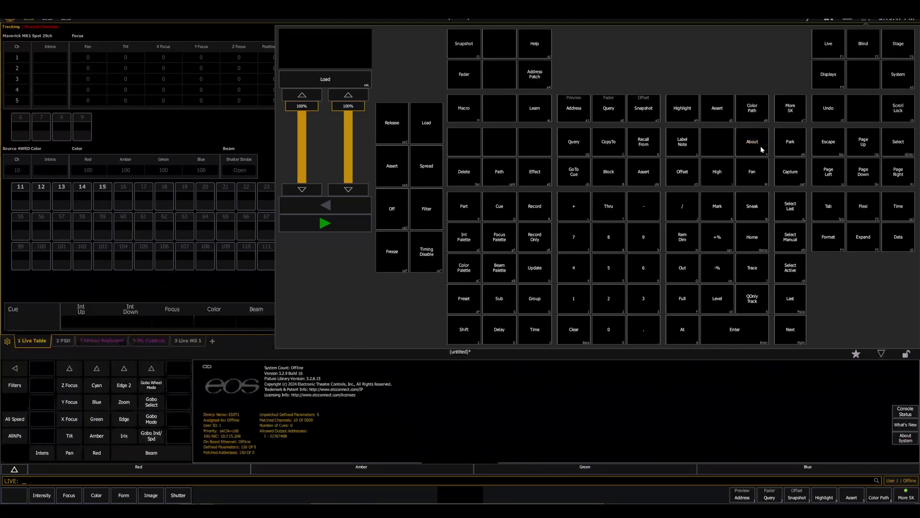
click(868, 19)
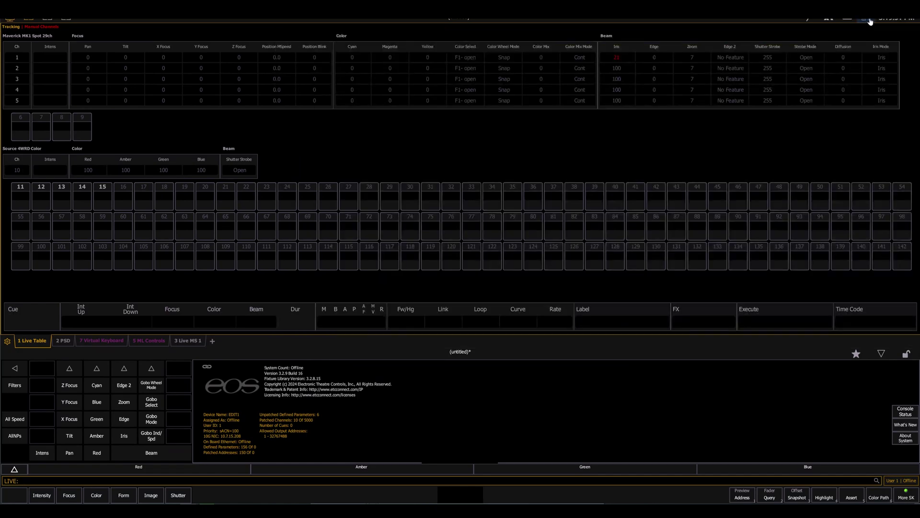